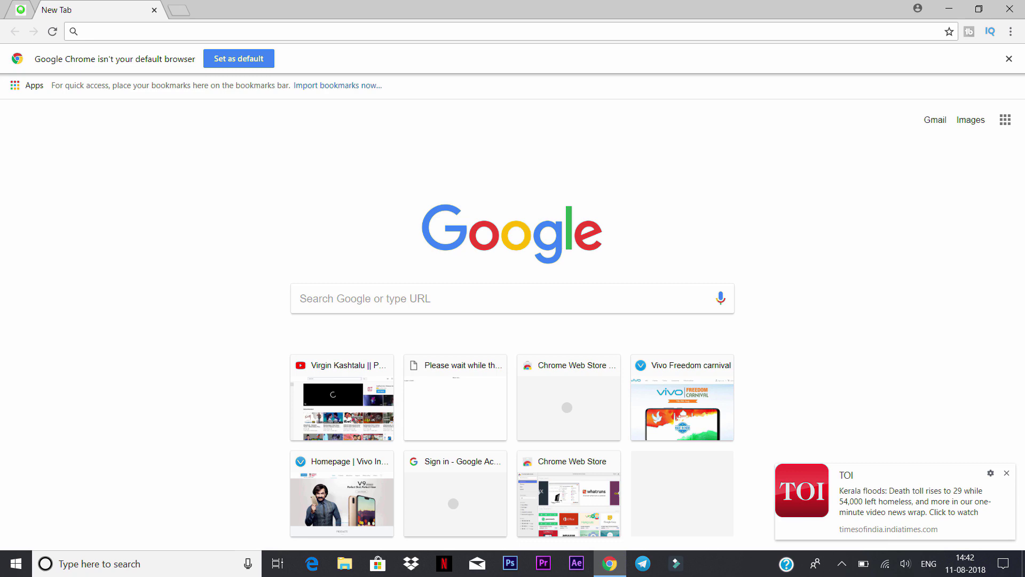
Step: Search Google for 'online apply pan nsdl'
text(online apply pan nsdl)
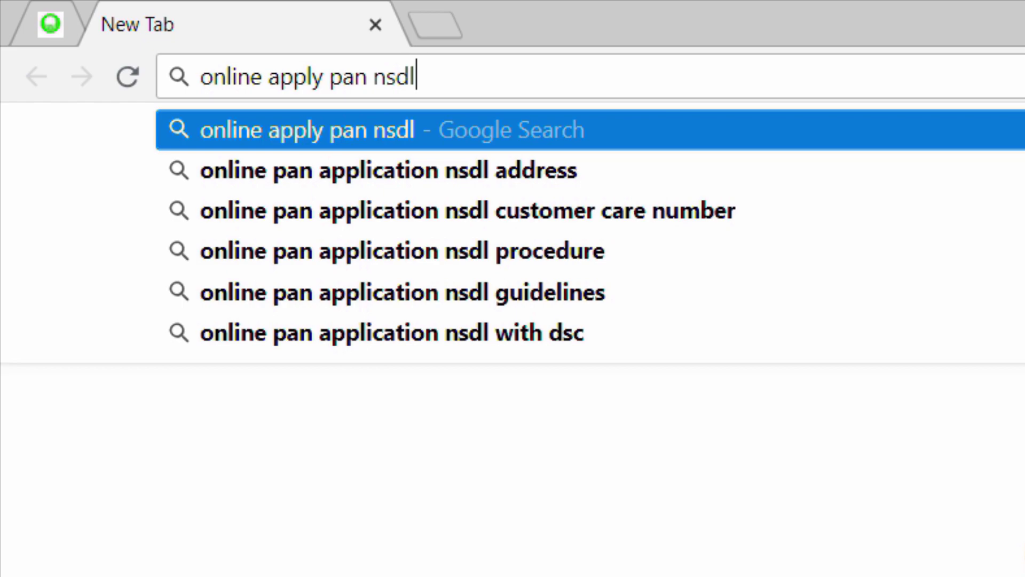
key(Return)
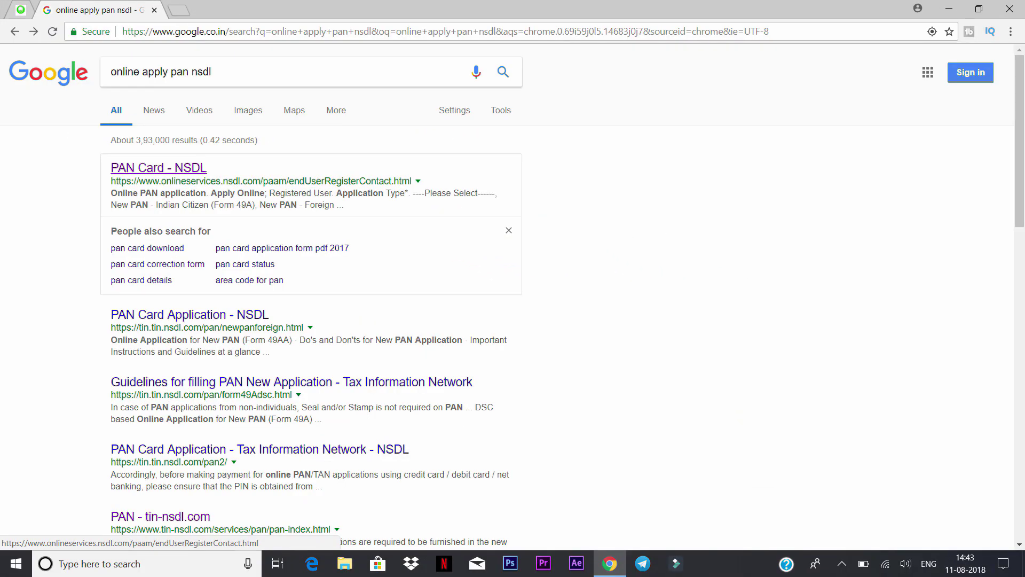
Step: Open the NSDL PAN application page, set the applicant category to INDIVIDUAL, and enter the captcha
click(158, 168)
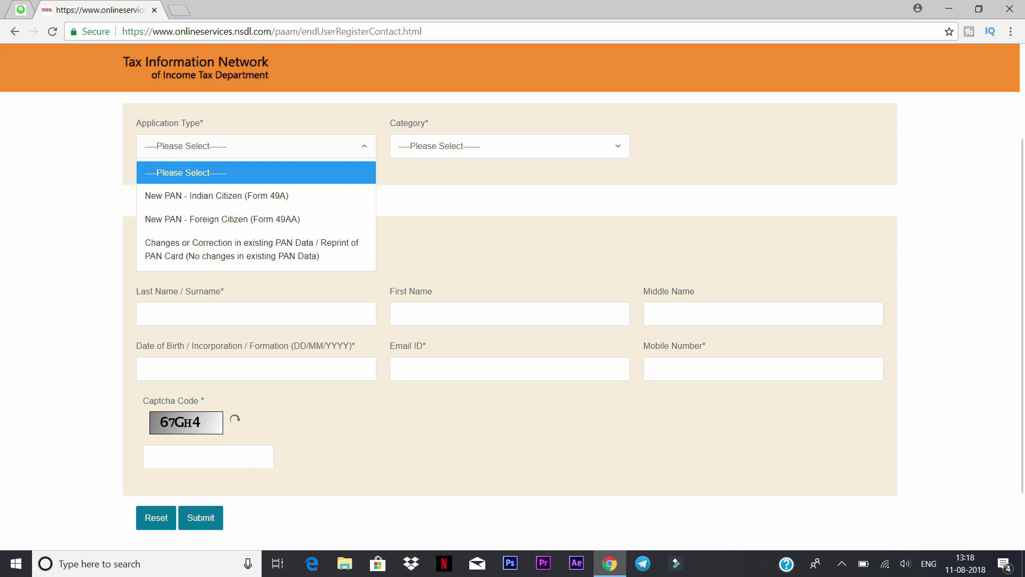
click(510, 145)
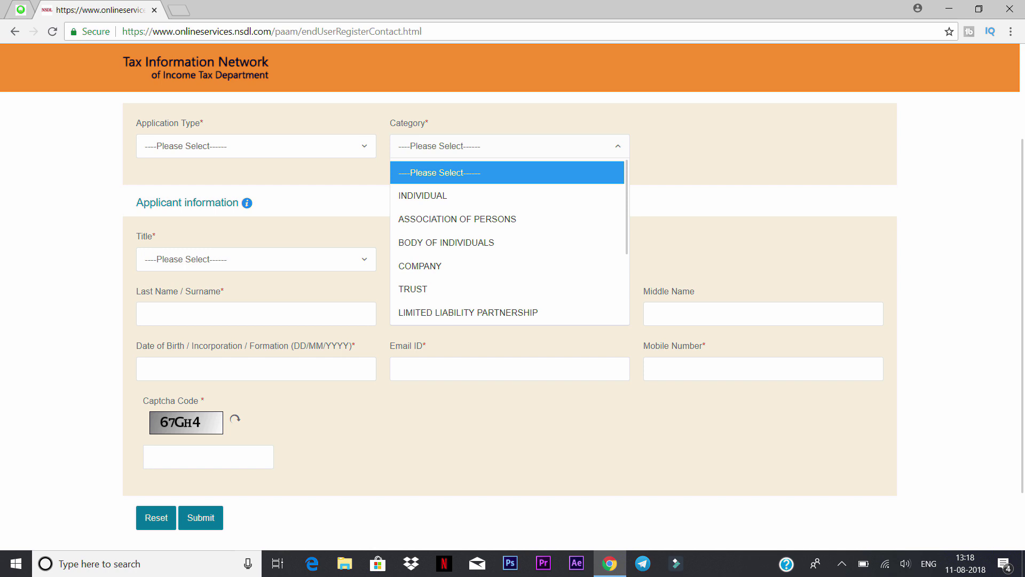
click(422, 196)
click(256, 259)
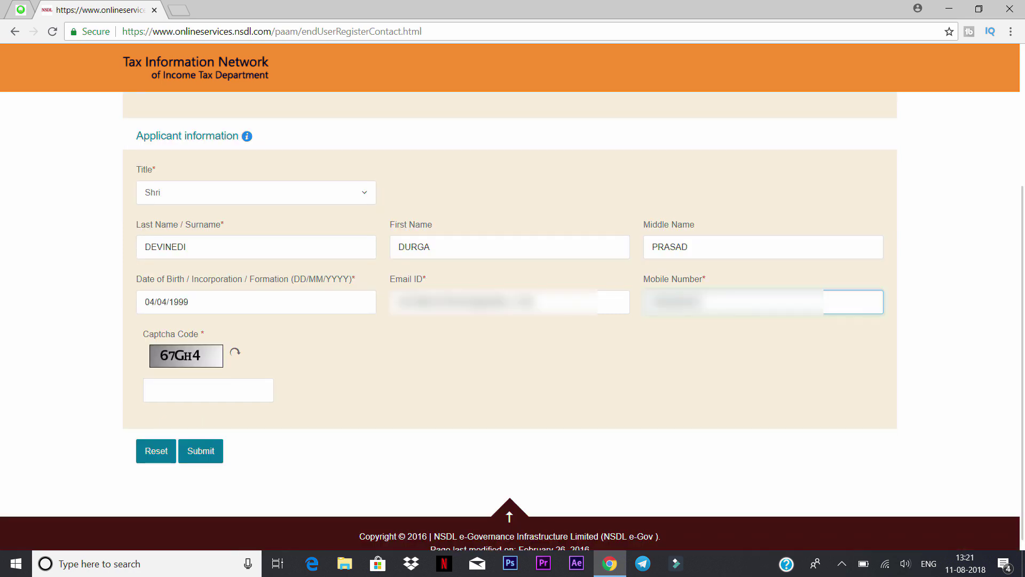
click(208, 390)
text(67GH4)
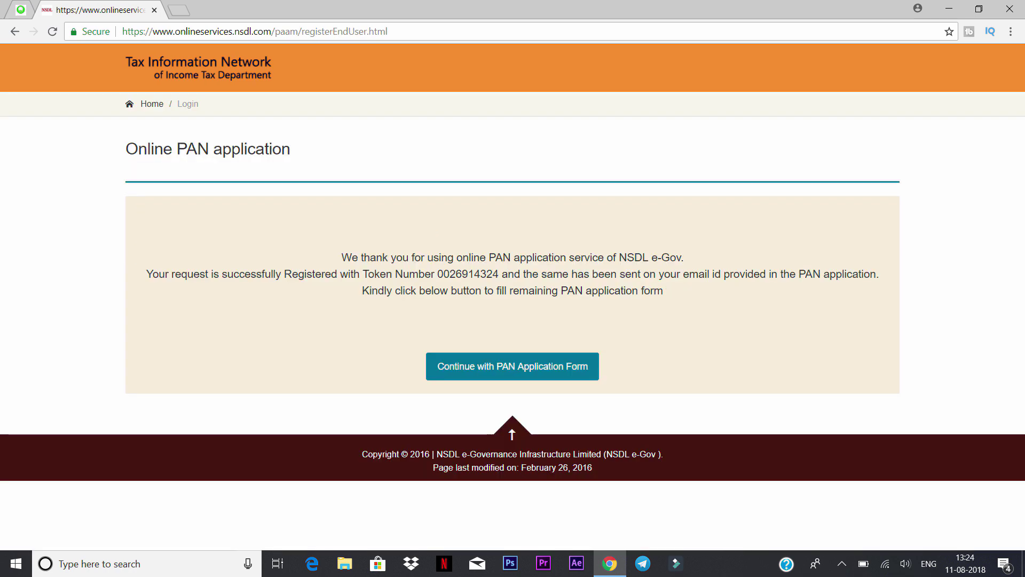
Step: Select the registration token number to copy it
double_click(467, 273)
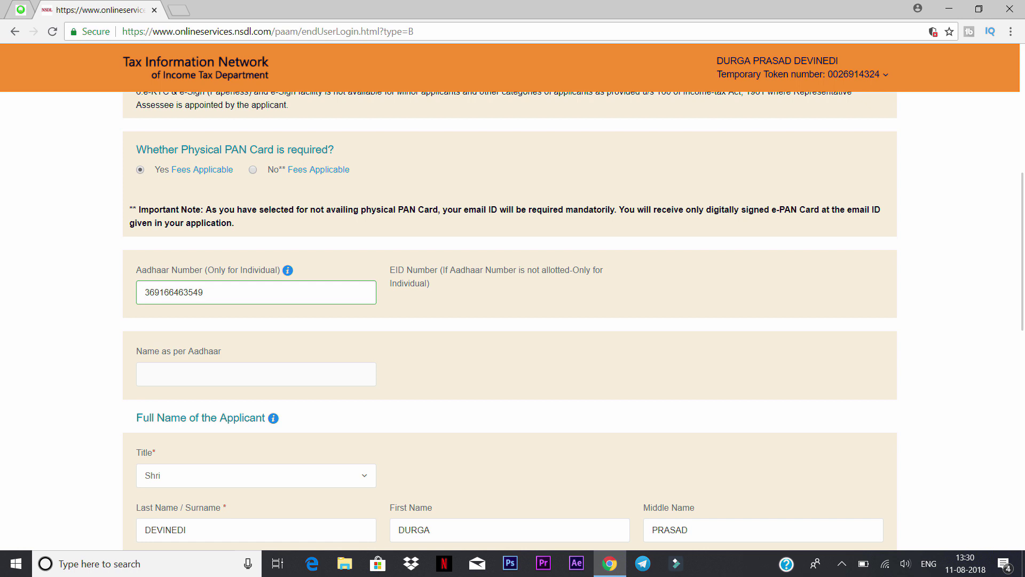
Step: Set the applicant's gender to Male and advance to the Contact & other details step
scroll(496, 379, down, 5)
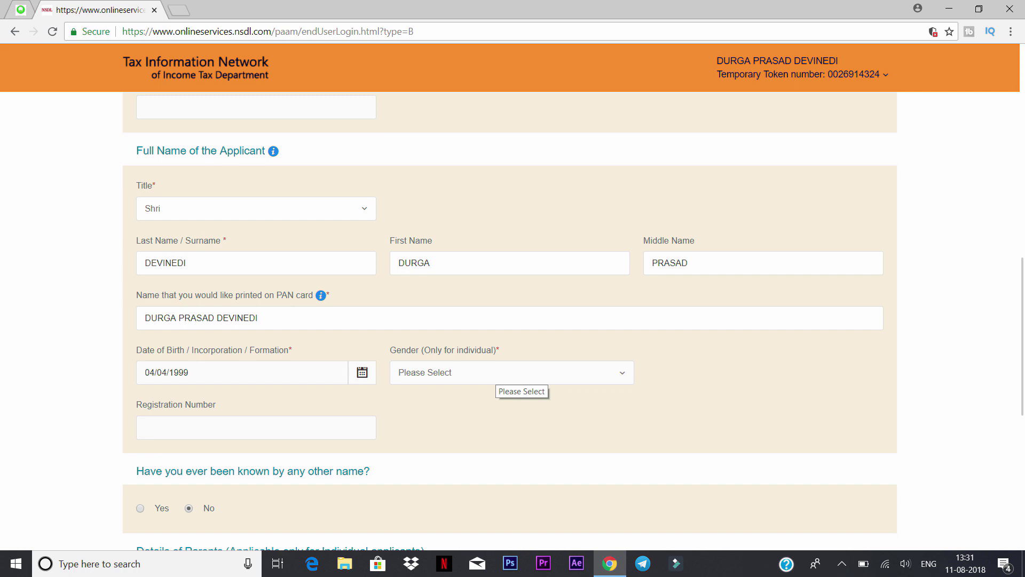
click(497, 373)
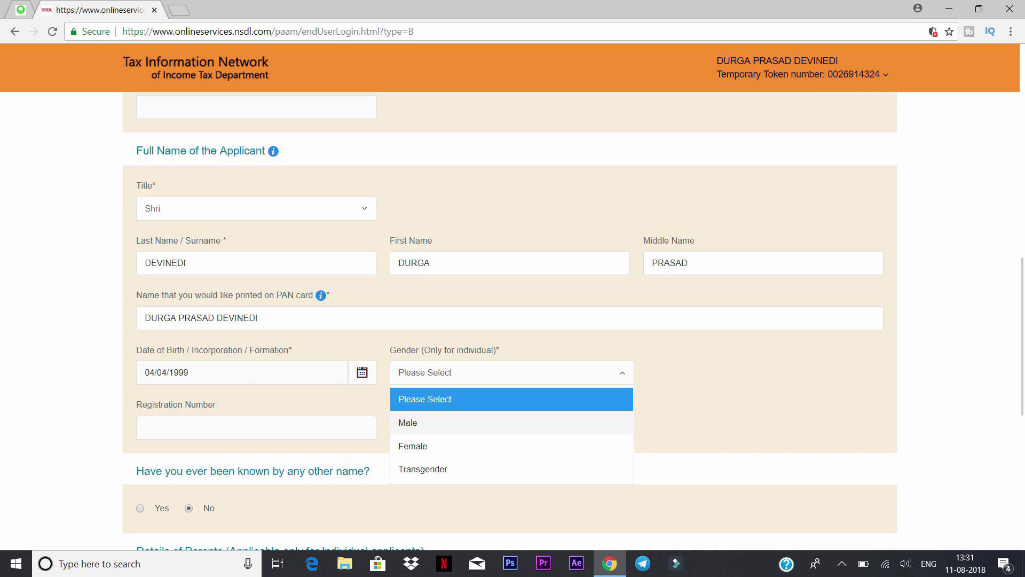
click(408, 423)
scroll(262, 342, down, 3)
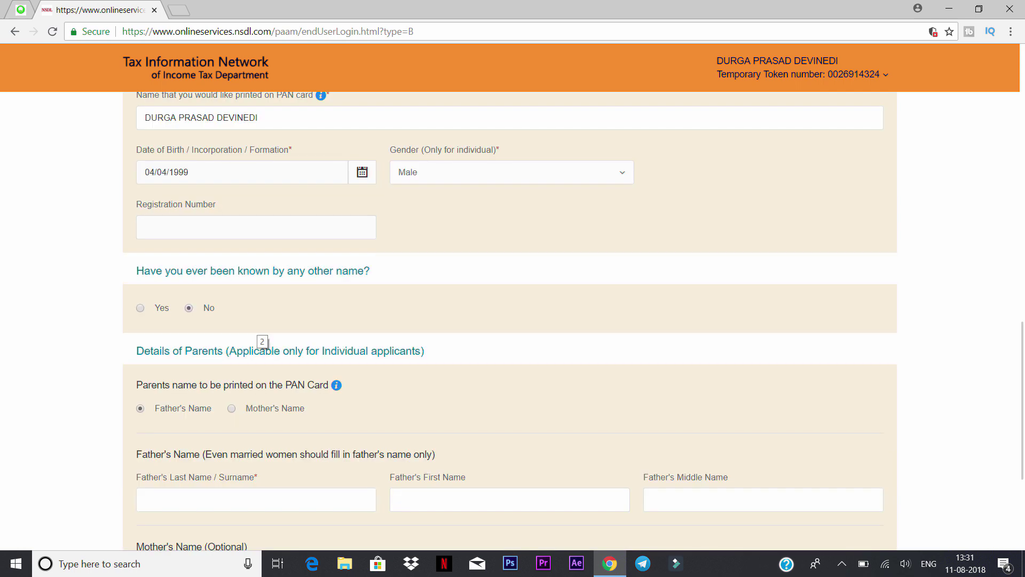
scroll(262, 342, down, 2)
scroll(223, 430, up, 2)
scroll(262, 341, down, 2)
scroll(262, 341, up, 2)
scroll(262, 342, down, 2)
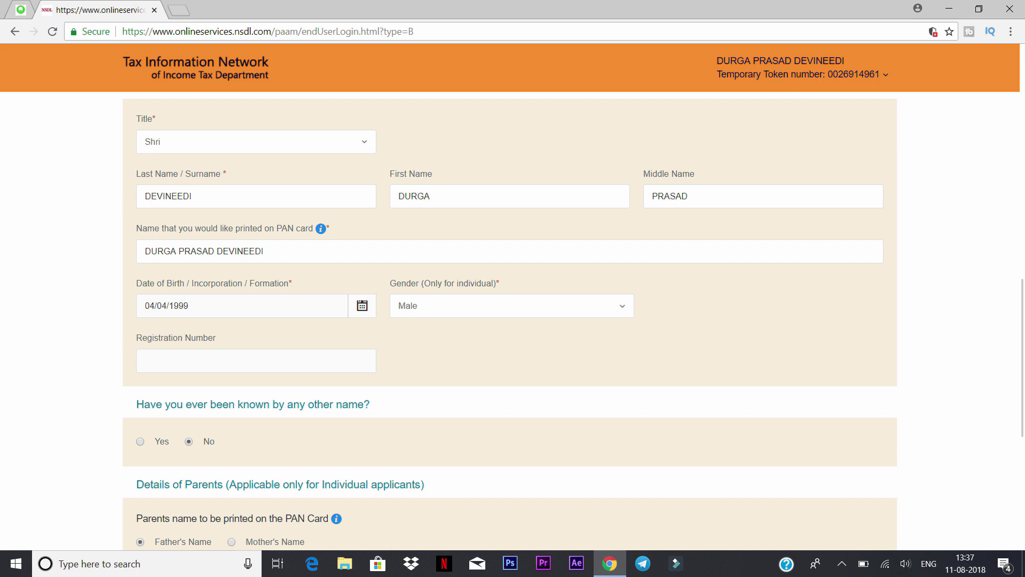
scroll(510, 321, down, 6)
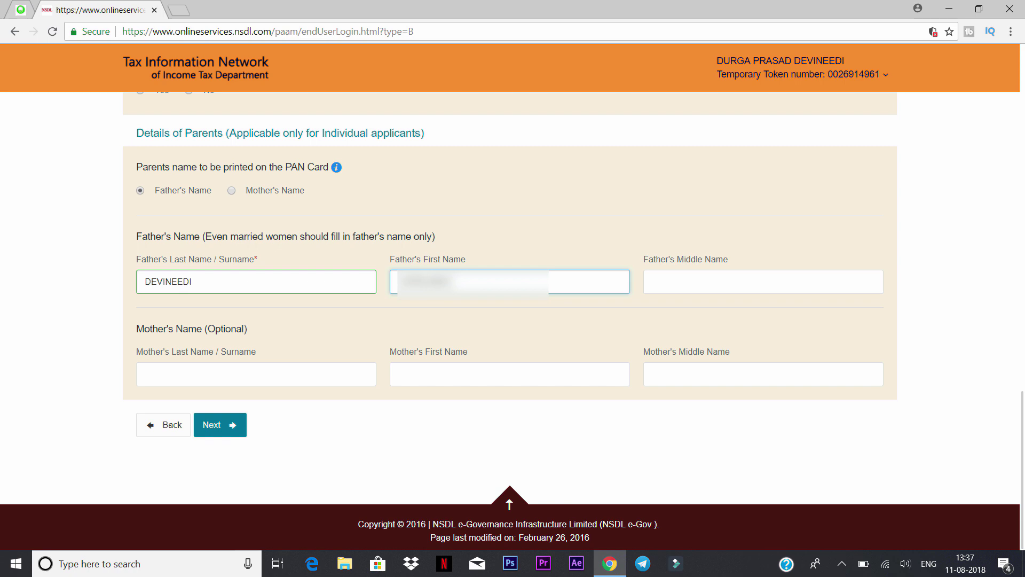
key(Return)
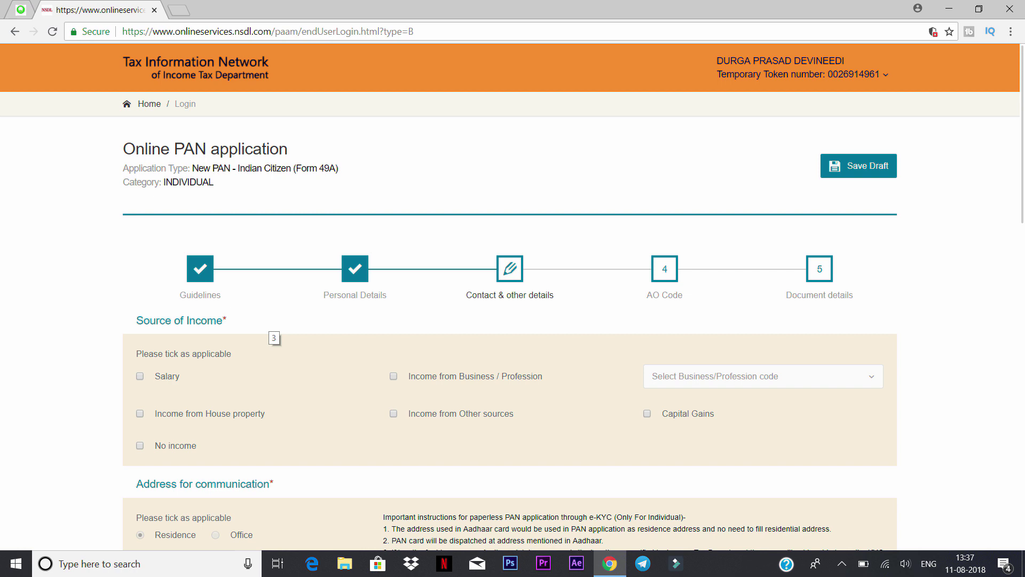
Step: Mark the applicant as having no income and continue to the AO Code step
click(140, 445)
scroll(510, 321, down, 6)
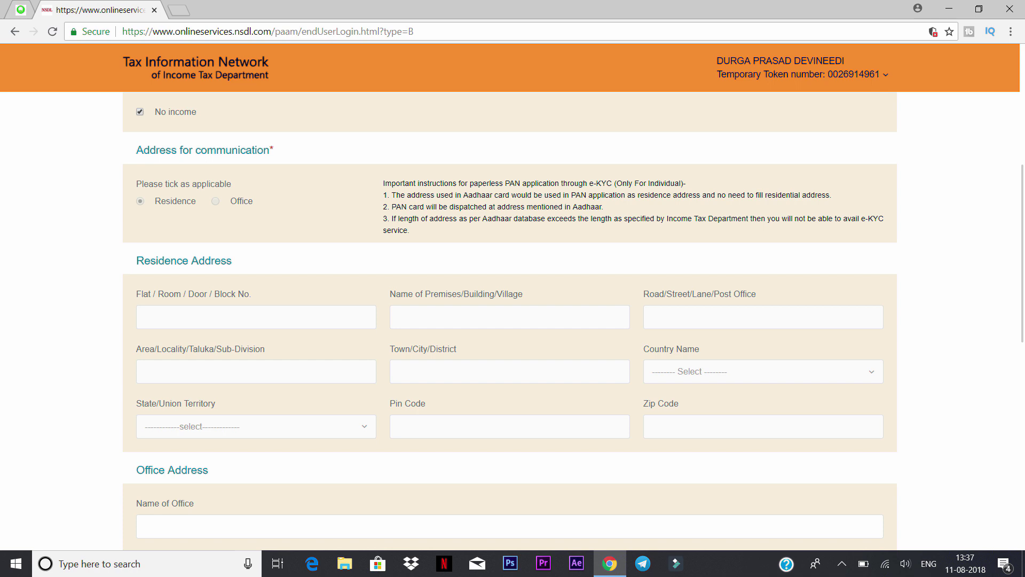
scroll(739, 300, down, 10)
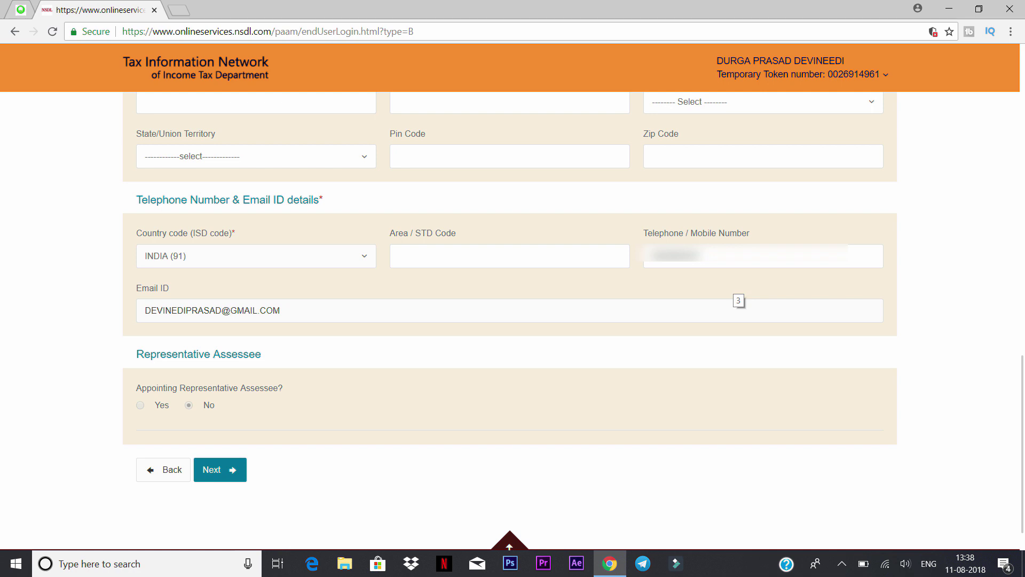
scroll(738, 300, down, 1)
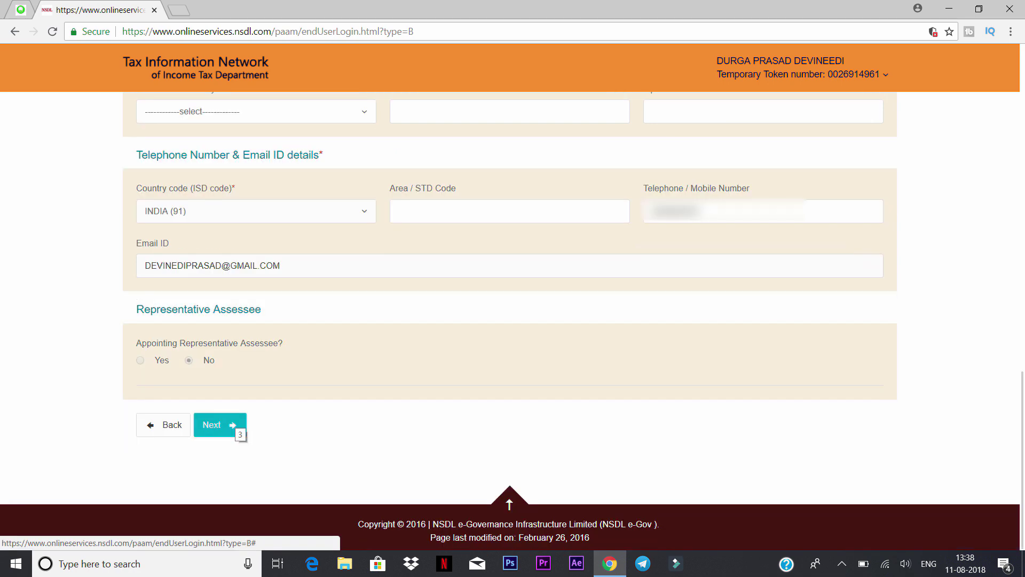
click(234, 425)
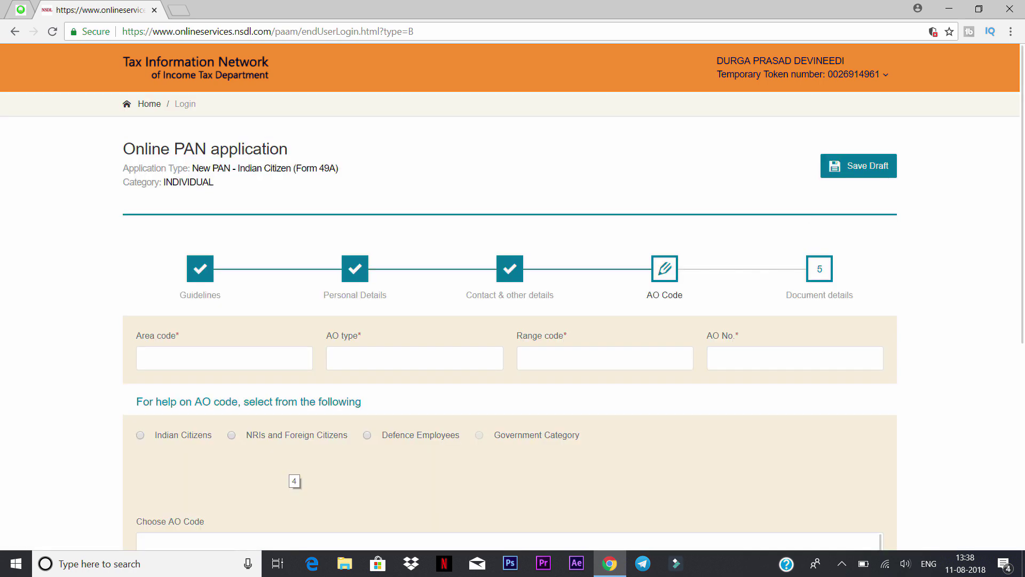
Step: Choose Indian Citizens for the AO code lookup and select ANDHRA PRADESH as the state
click(140, 434)
click(140, 434)
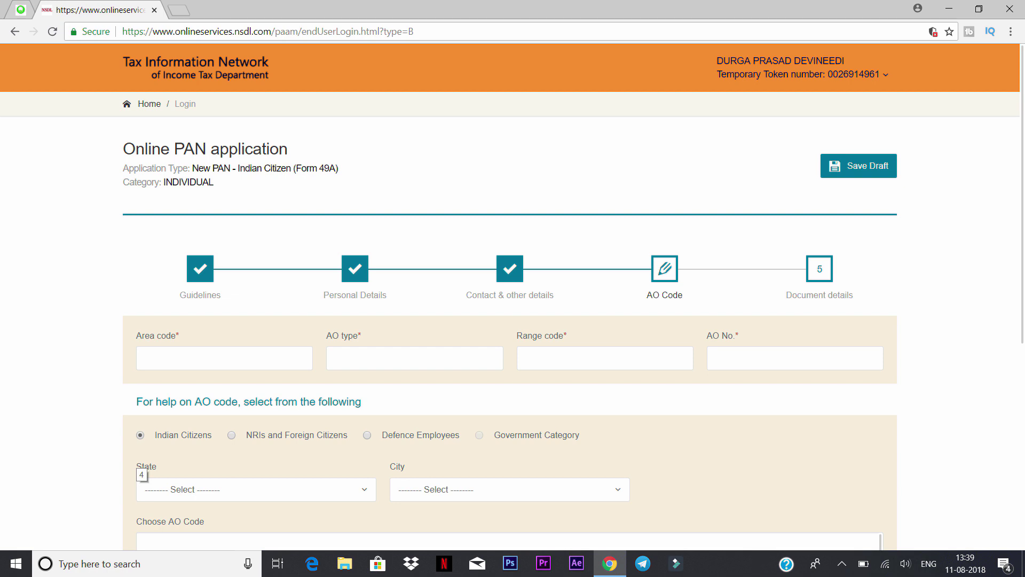
click(141, 487)
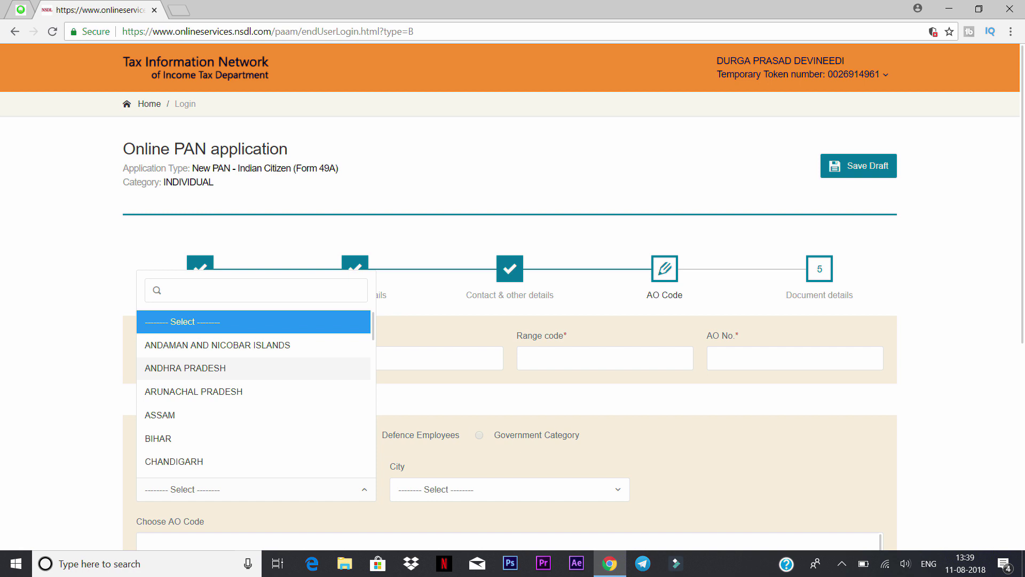
click(185, 368)
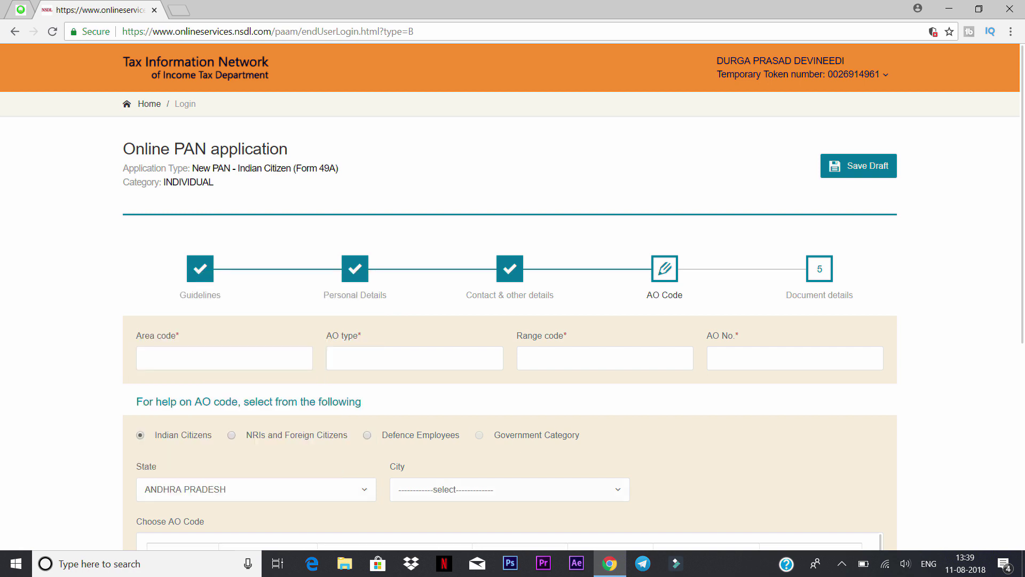
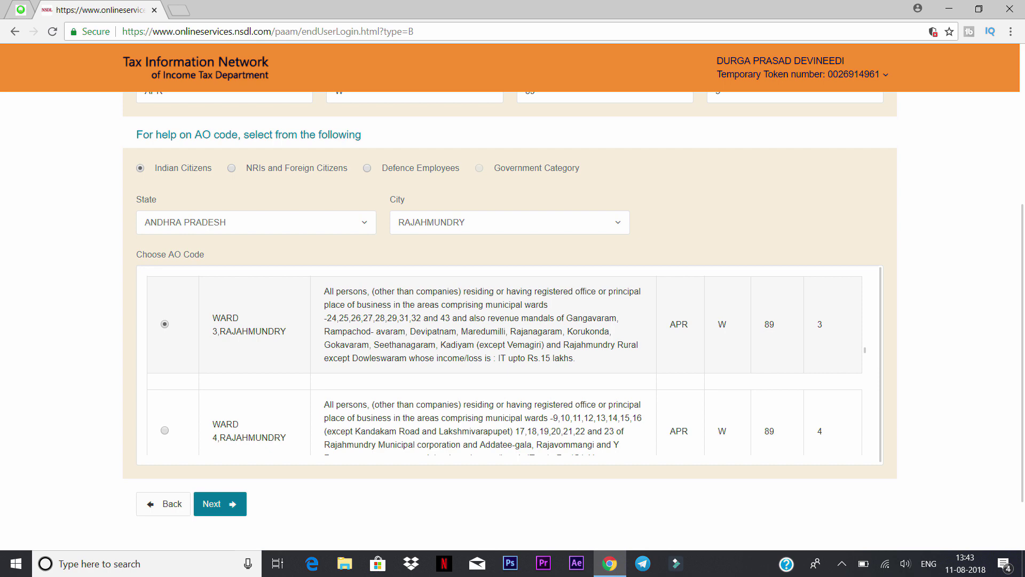
Step: Scroll down the AO Code step with Ward 3, Rajahmundry (APR, W, 89, 3) selected
scroll(231, 435, down, 3)
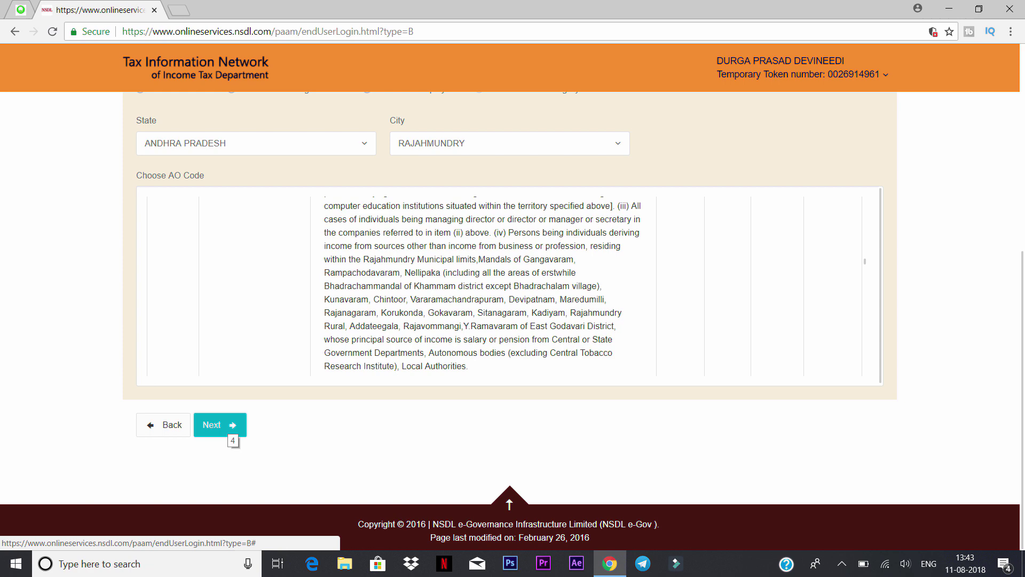
Step: On Document details, declare as Himself/Herself with place HYDERABAD
click(233, 438)
scroll(270, 445, down, 3)
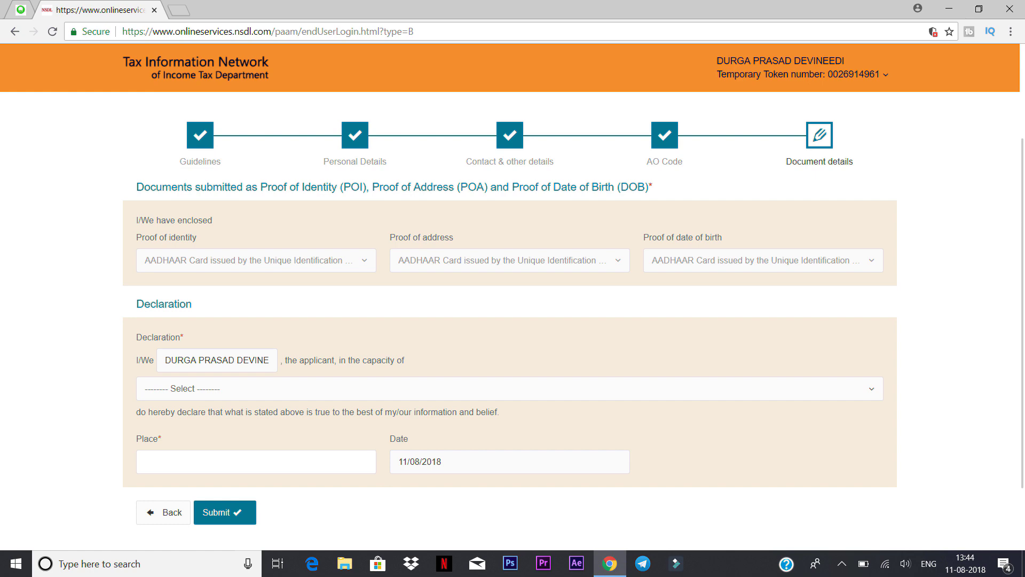
key(space)
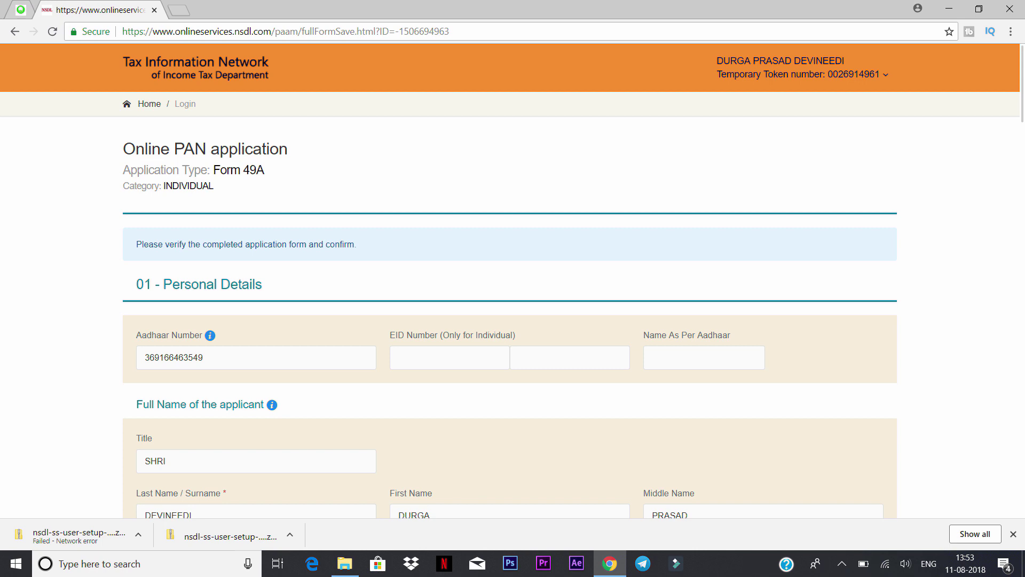
Step: Scroll through the Form 49A verification page, checking every section
scroll(510, 307, down, 5)
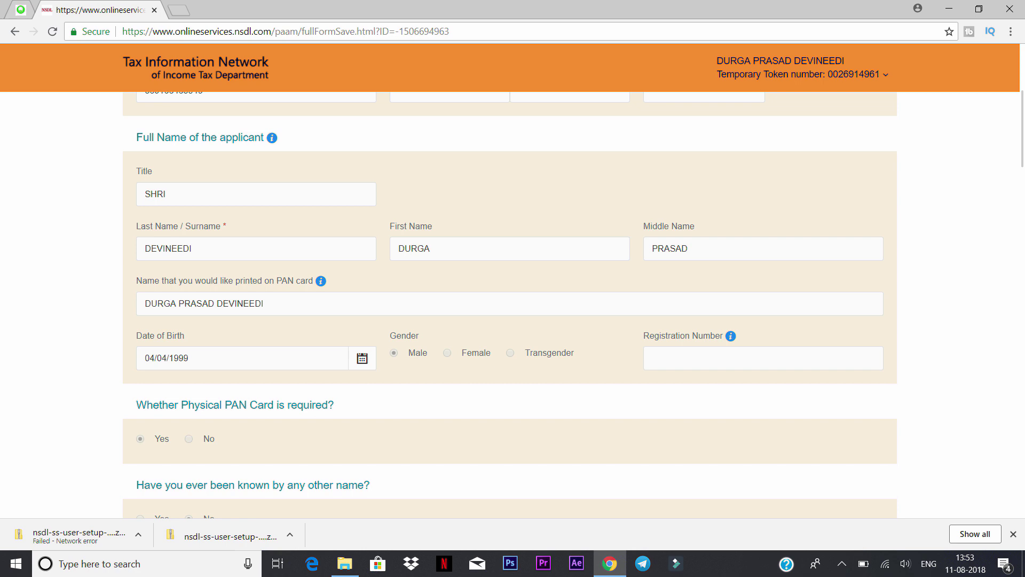
scroll(510, 307, up, 2)
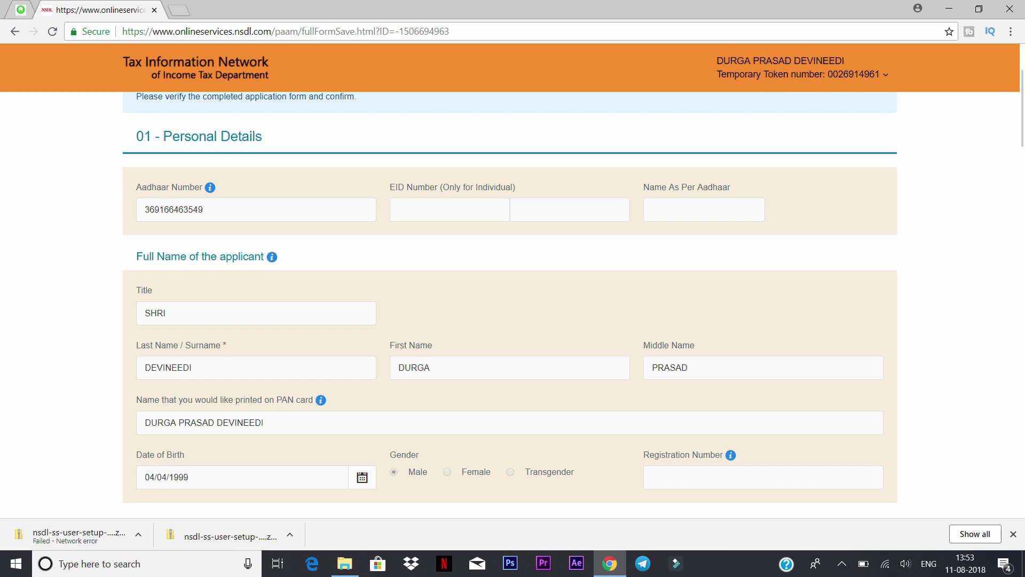
scroll(509, 307, down, 8)
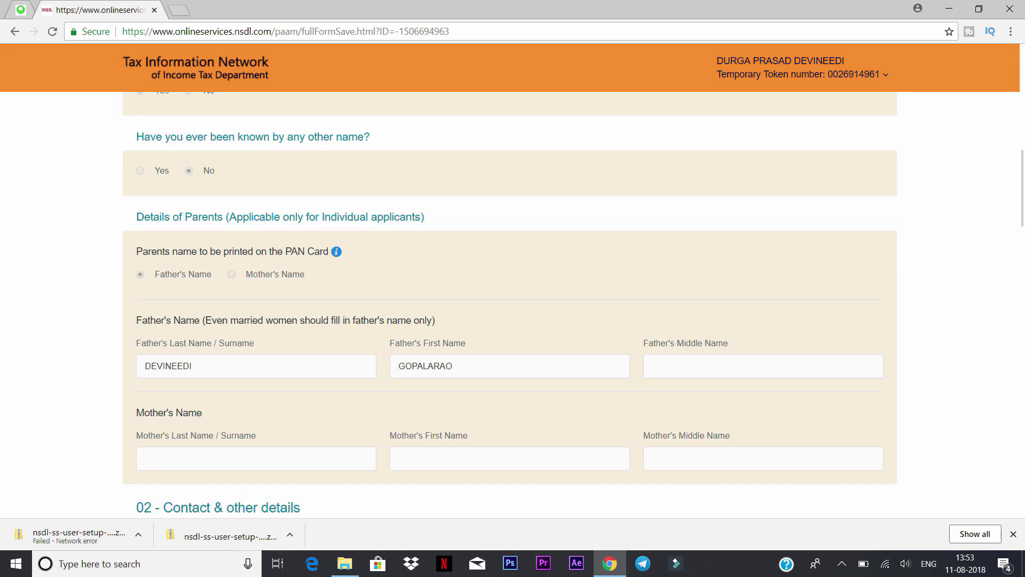
scroll(510, 307, down, 6)
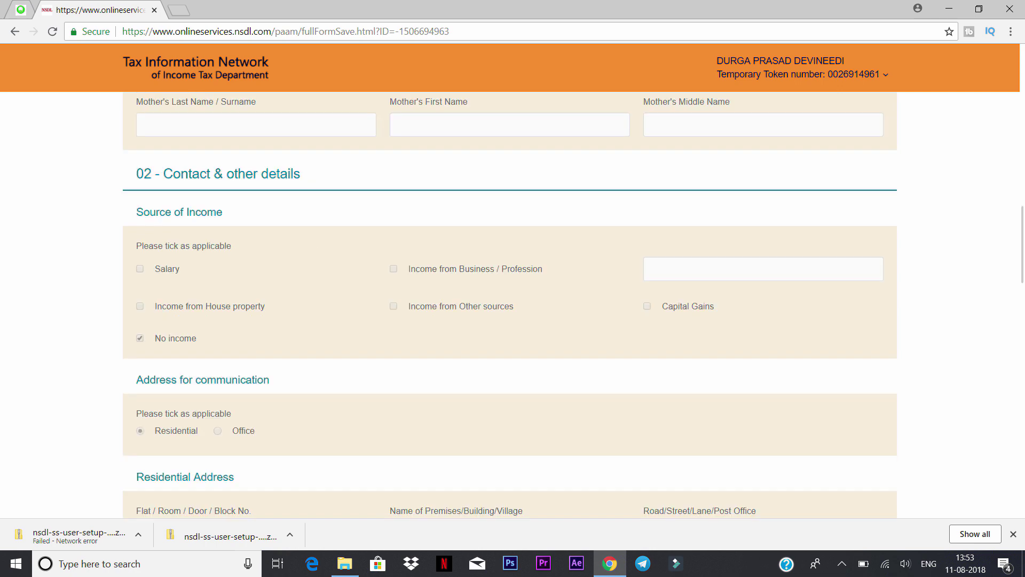
scroll(510, 307, down, 15)
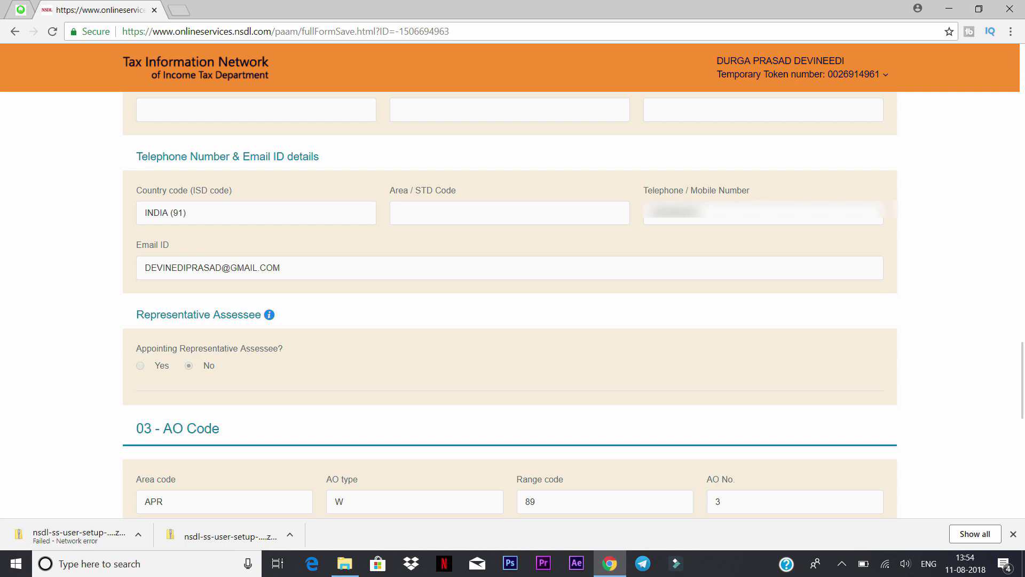
scroll(510, 307, down, 6)
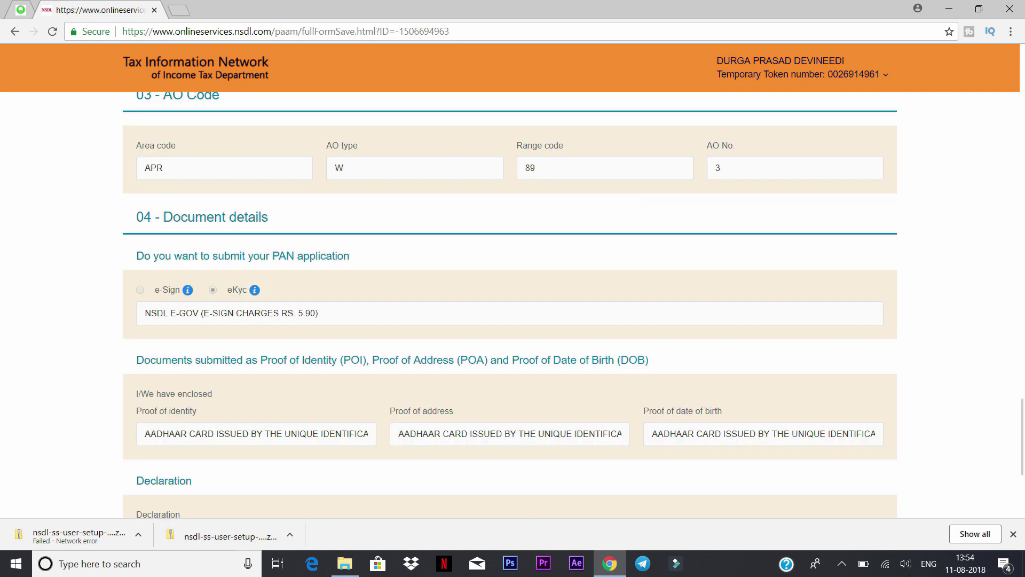
scroll(510, 307, down, 5)
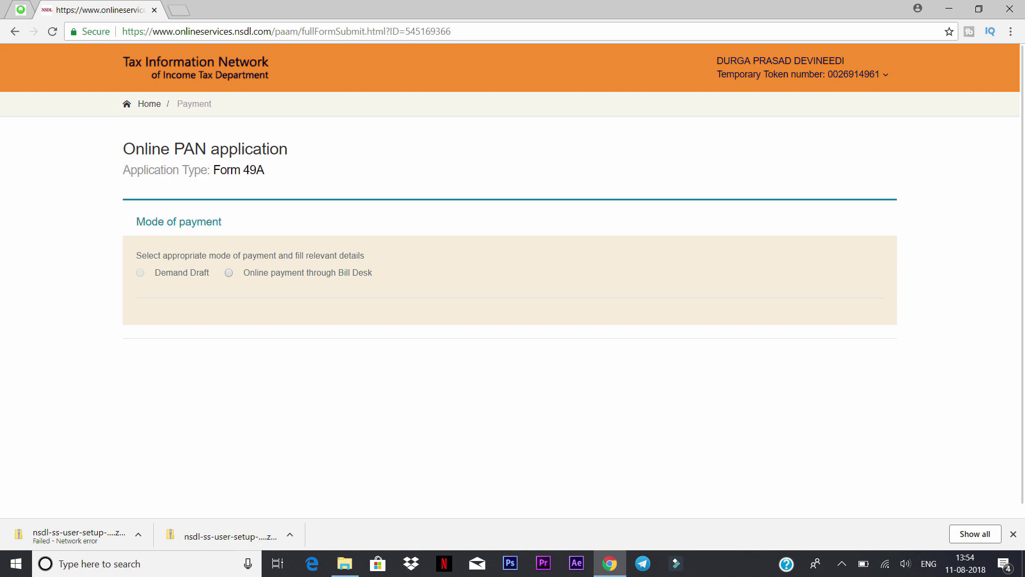
Step: Select online payment through Bill Desk and accept the terms of service
click(229, 272)
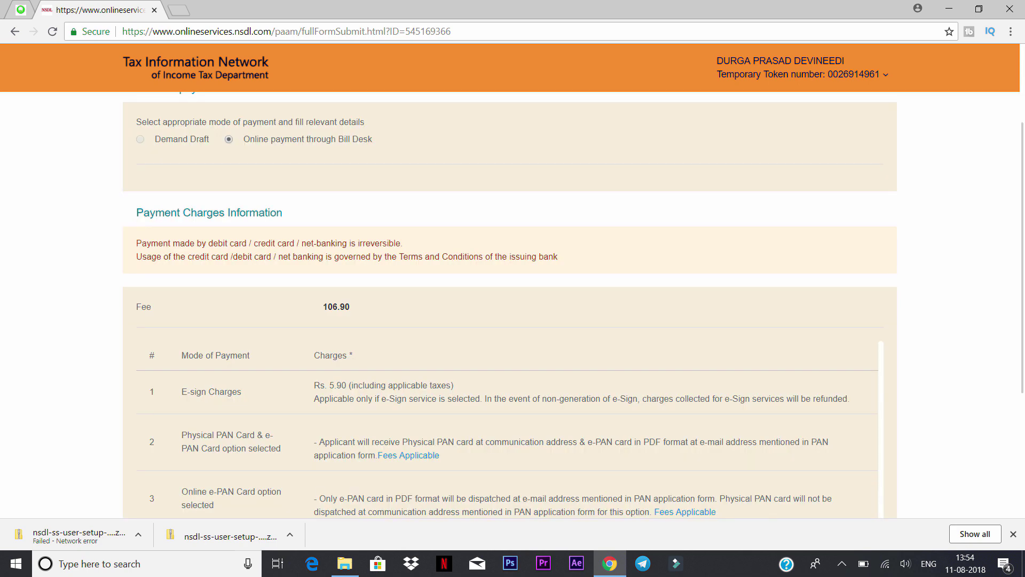
scroll(513, 304, down, 4)
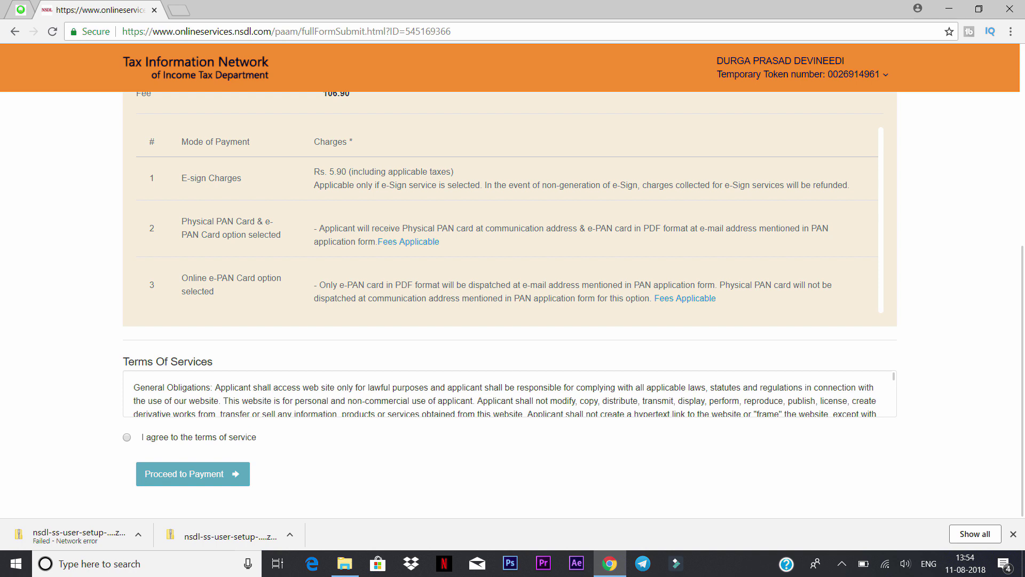
click(127, 436)
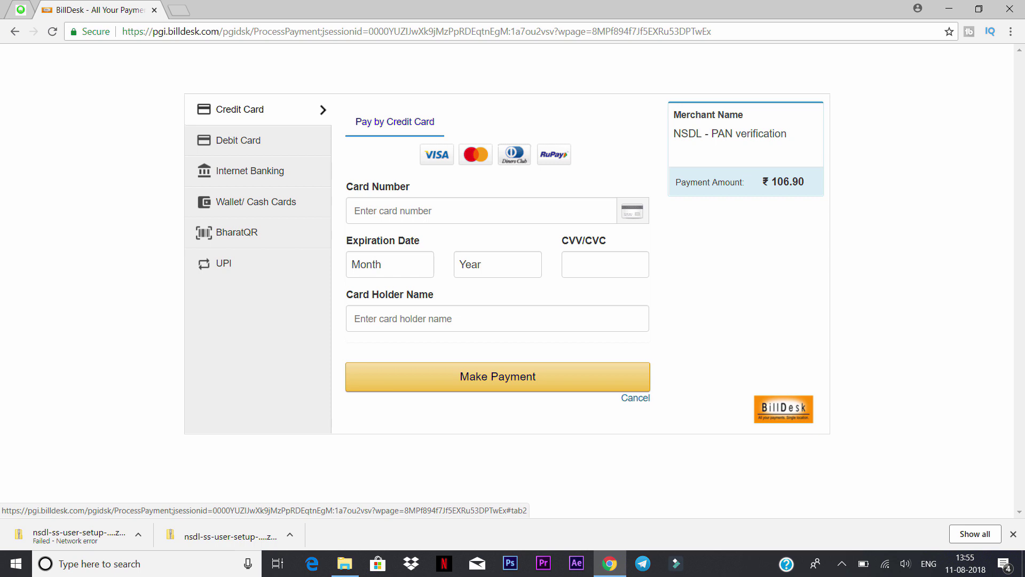
Step: Pay the ₹106.90 fee by debit card, submitting the entered card details
click(238, 140)
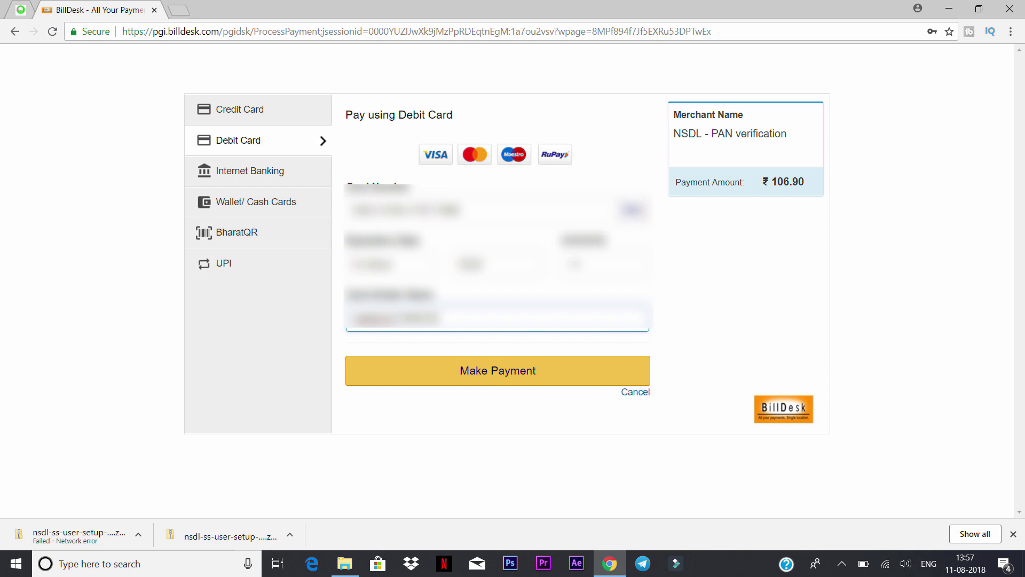
key(Return)
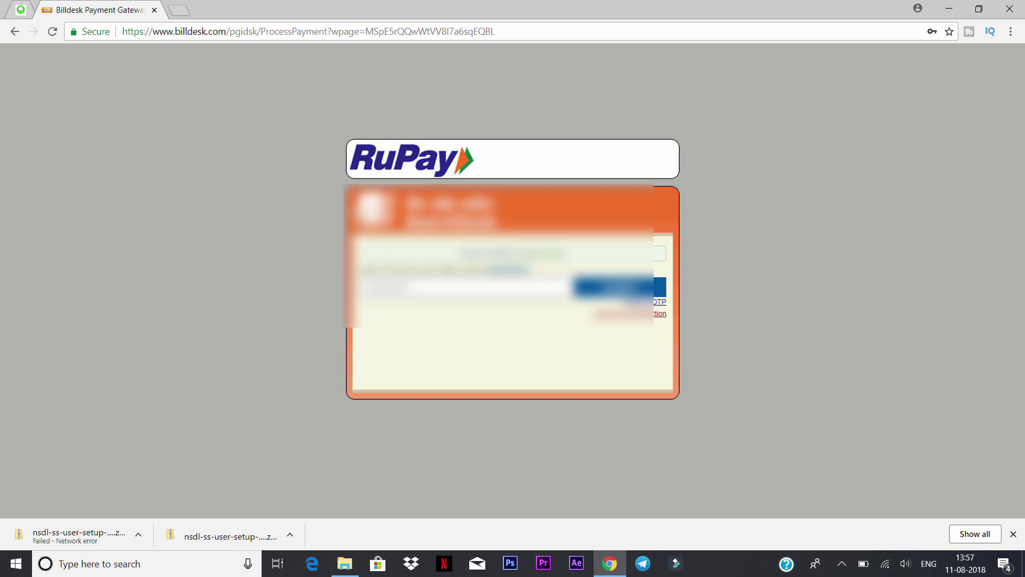
Step: Enter the one-time password on the RuPay verification page
text(1)
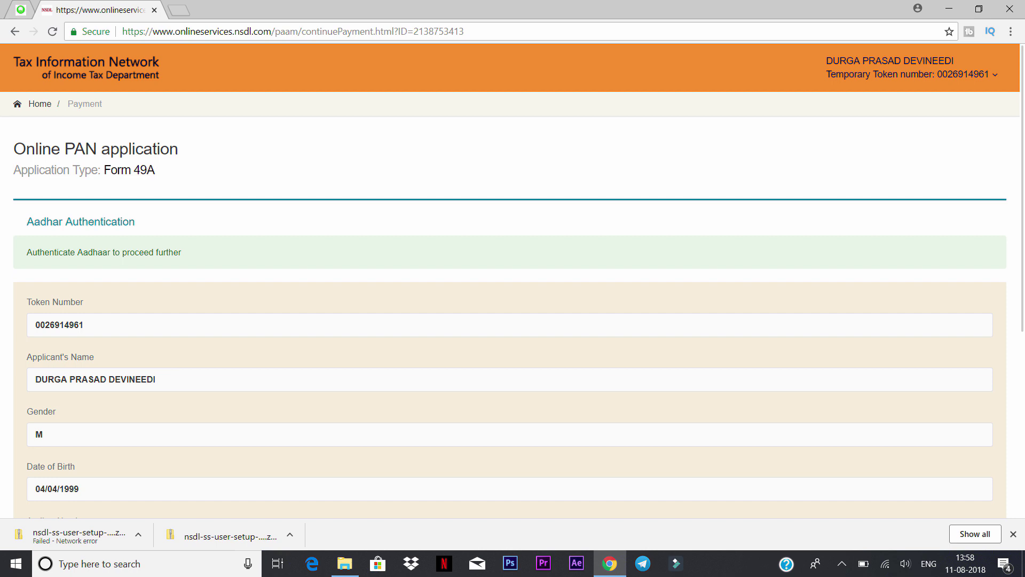
Step: Tick the consent to use Aadhaar details for e-KYC and e-signing
scroll(512, 305, down, 3)
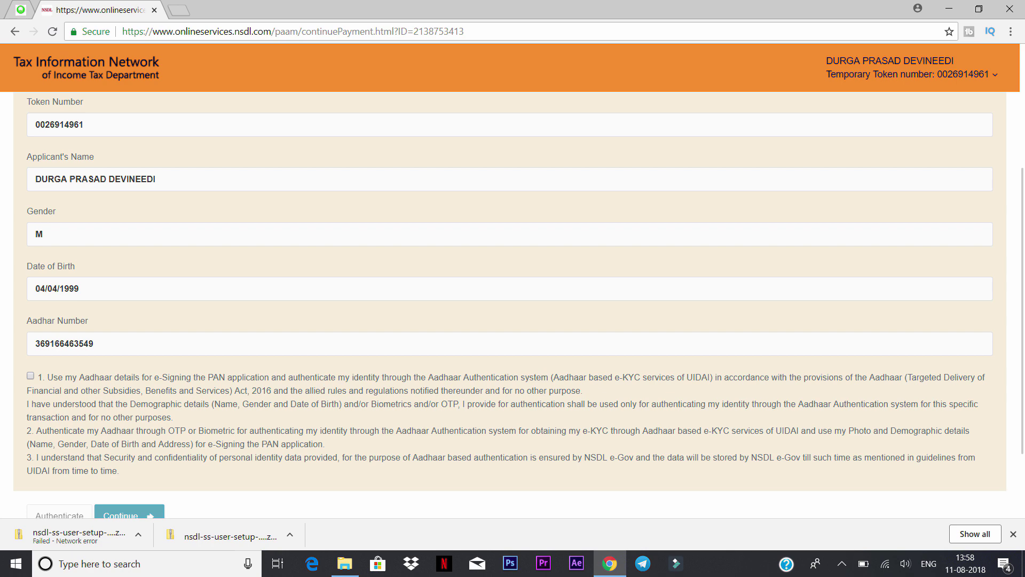
click(31, 376)
scroll(513, 305, down, 2)
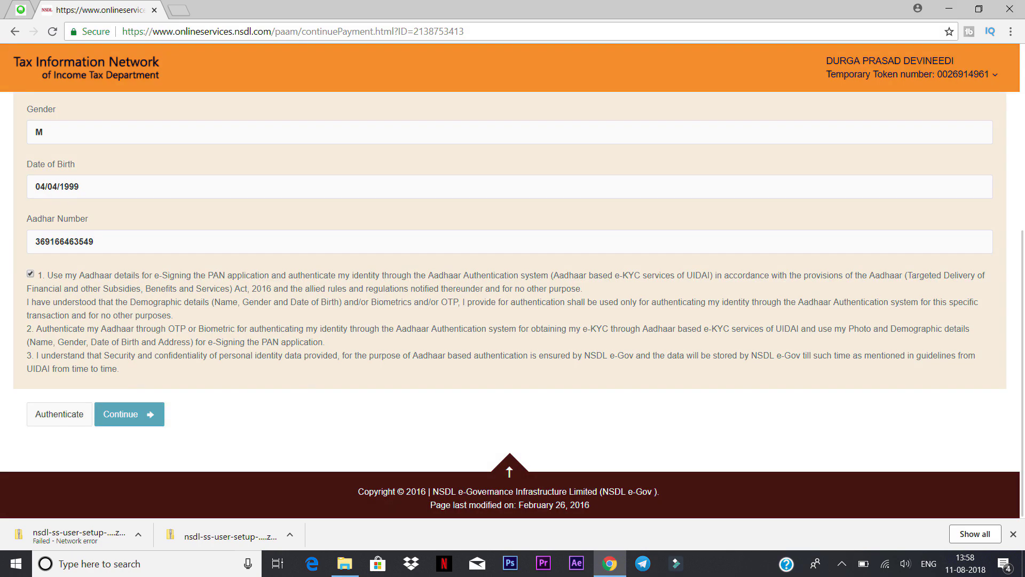